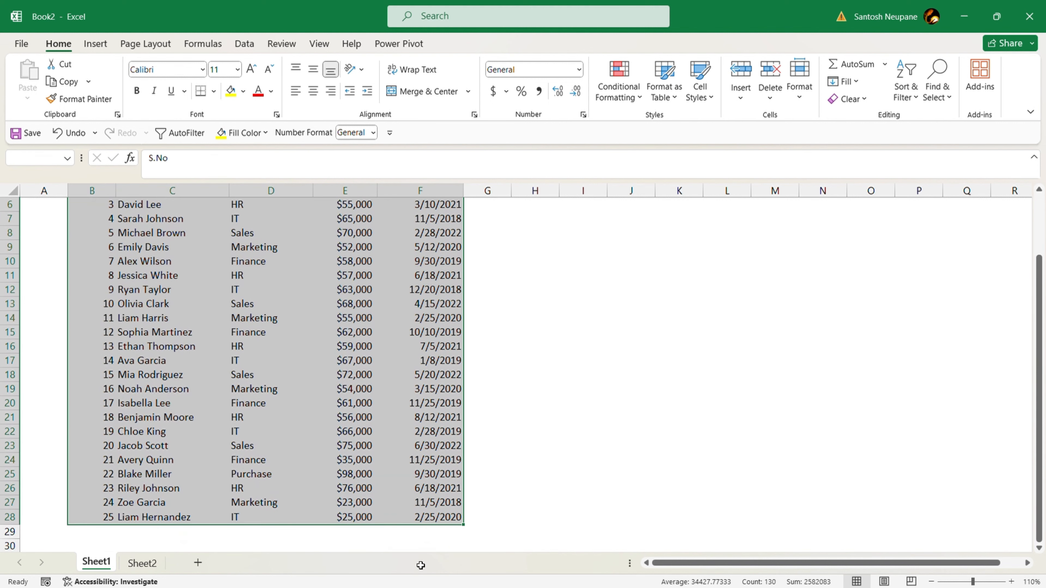
Step: Go to Sheet2 and select cell D3, the Department cell of the first listed employee
scroll(354, 291, up, 2)
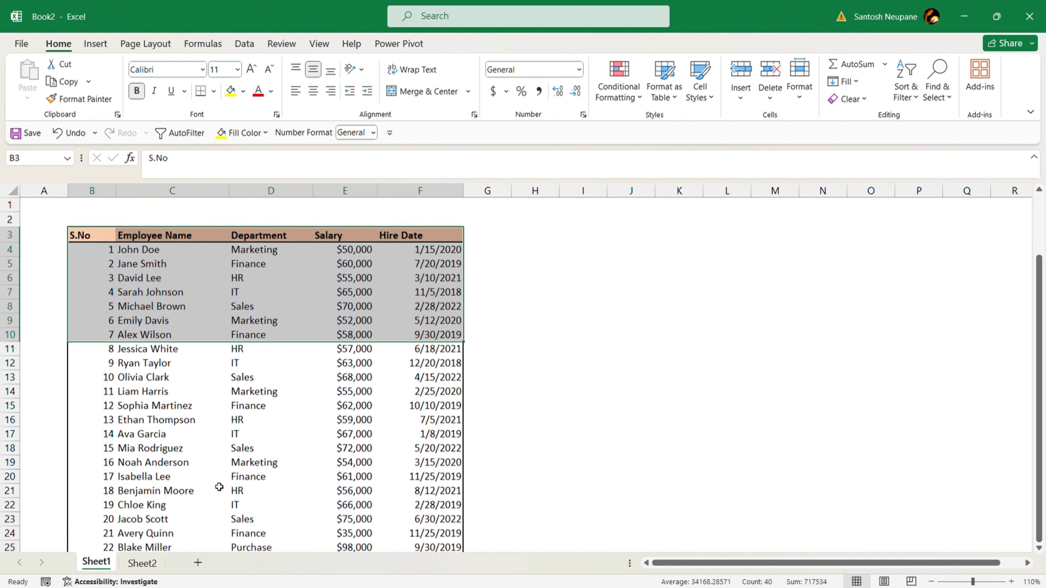
click(142, 563)
click(151, 248)
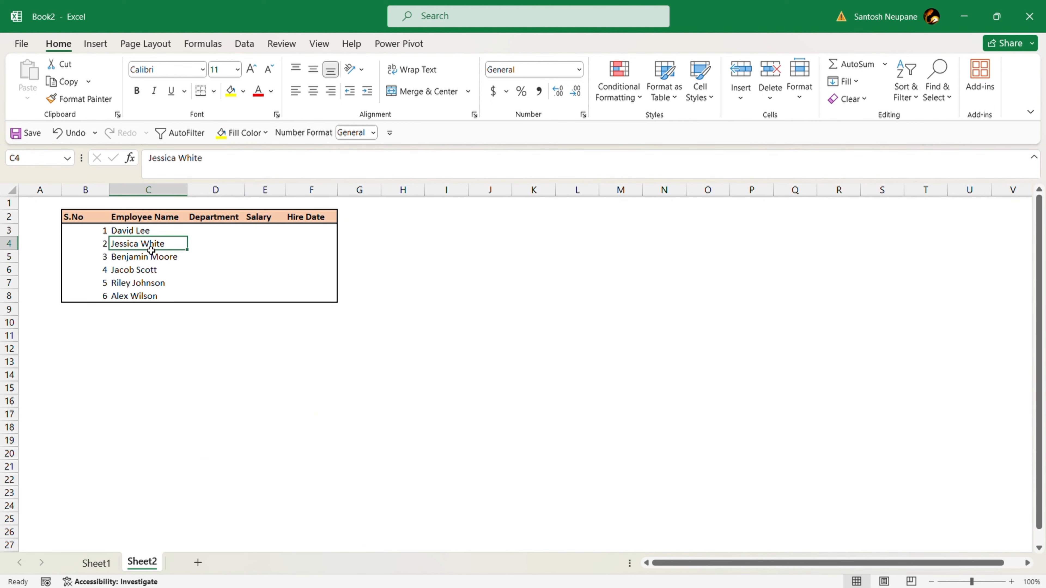
key(Up)
key(Right)
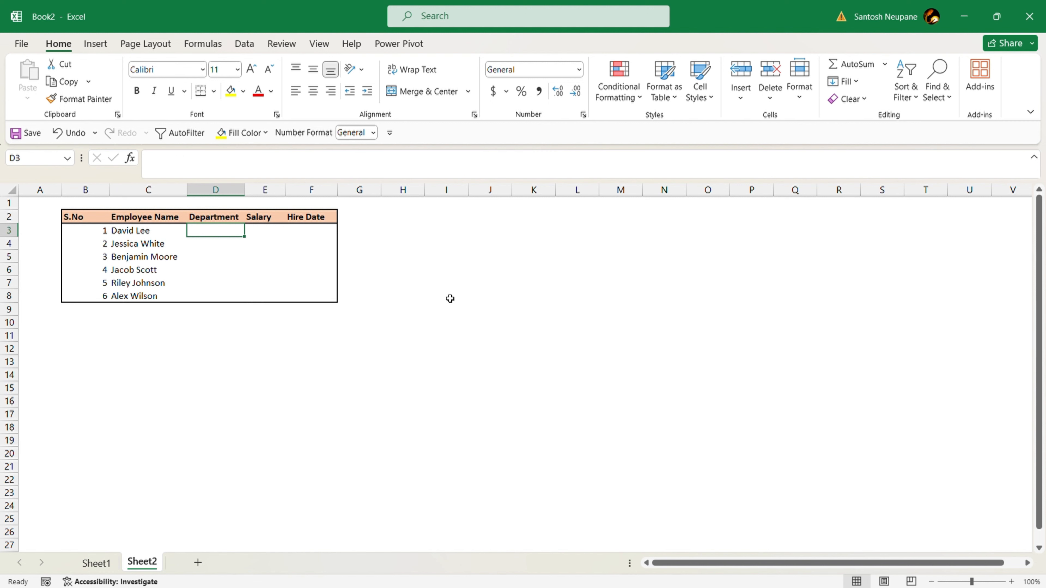
Step: Enter =VLOOKUP(C3,Sheet1!C4:D28,2,FALSE) in Department cell D3 of Sheet2
text(=)
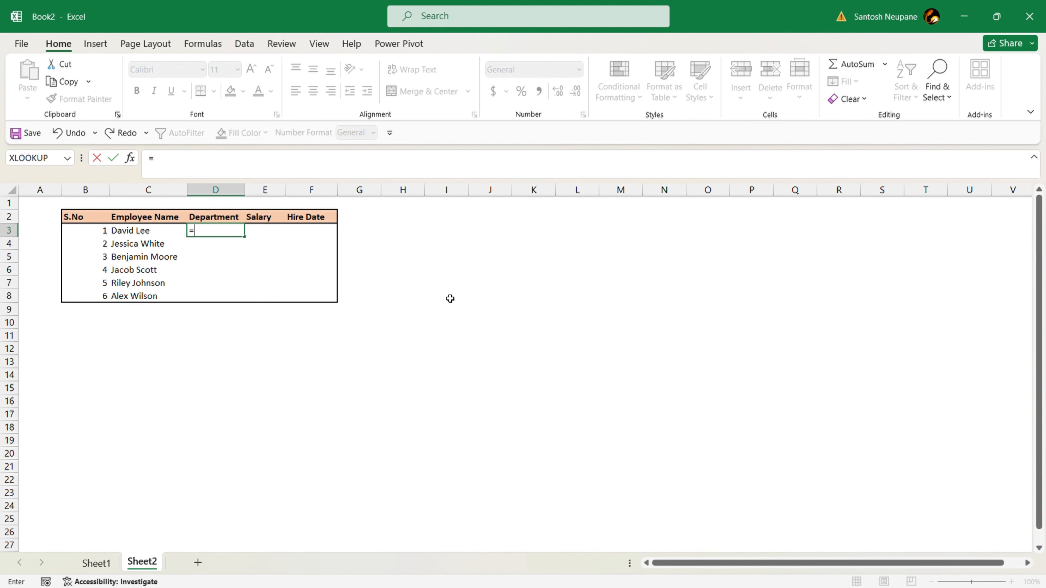
text(vlooku)
key(Tab)
click(153, 235)
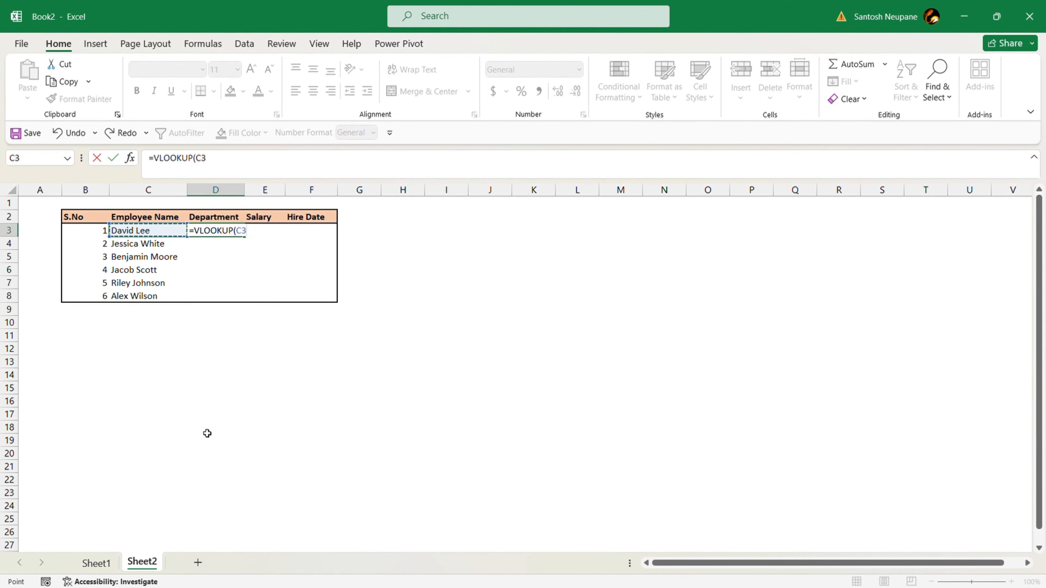
text(,)
click(96, 563)
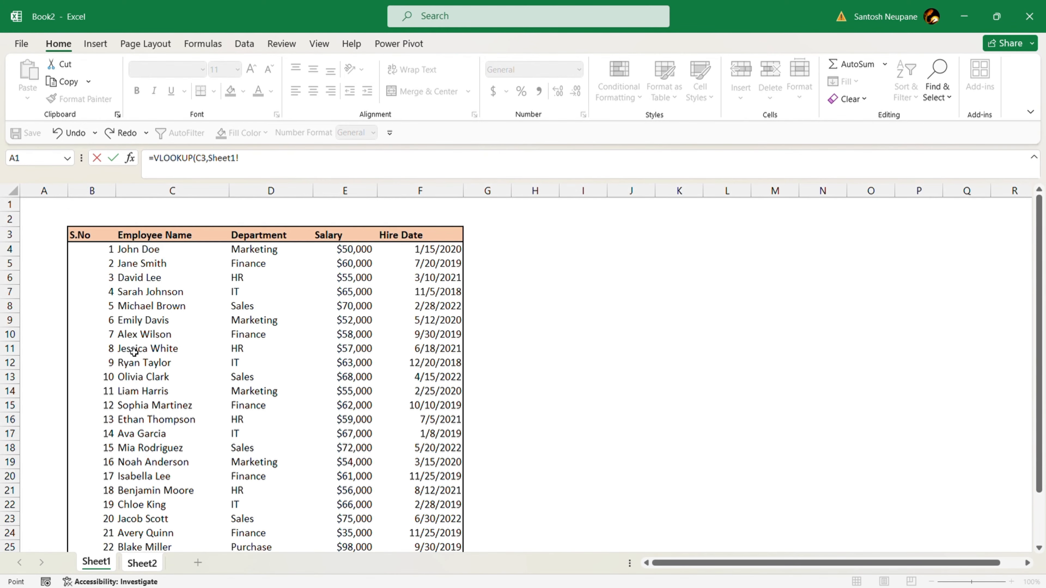
drag(150, 246, 304, 521)
text(,2,)
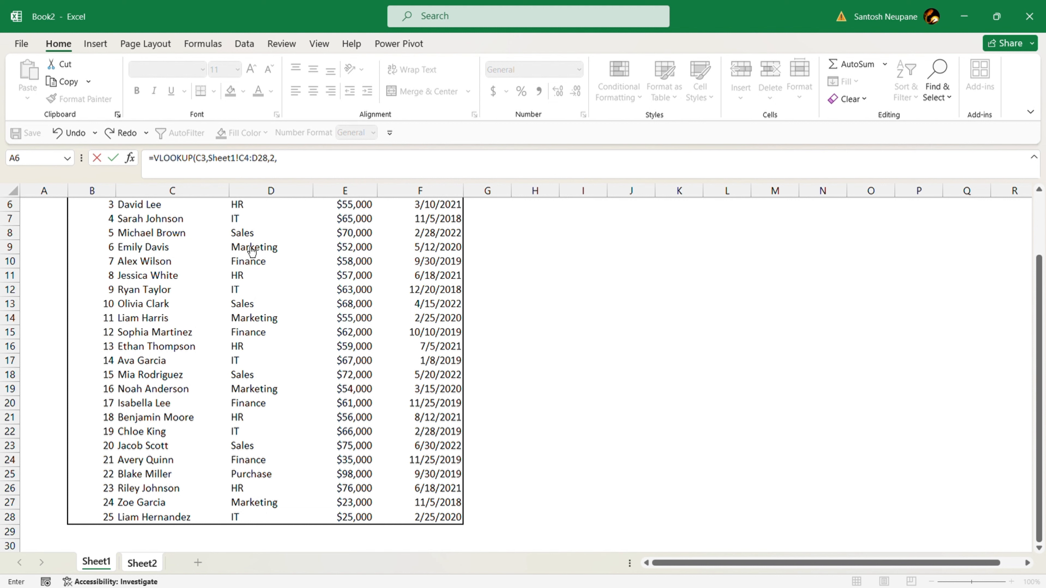
text(FALSE)
key(Return)
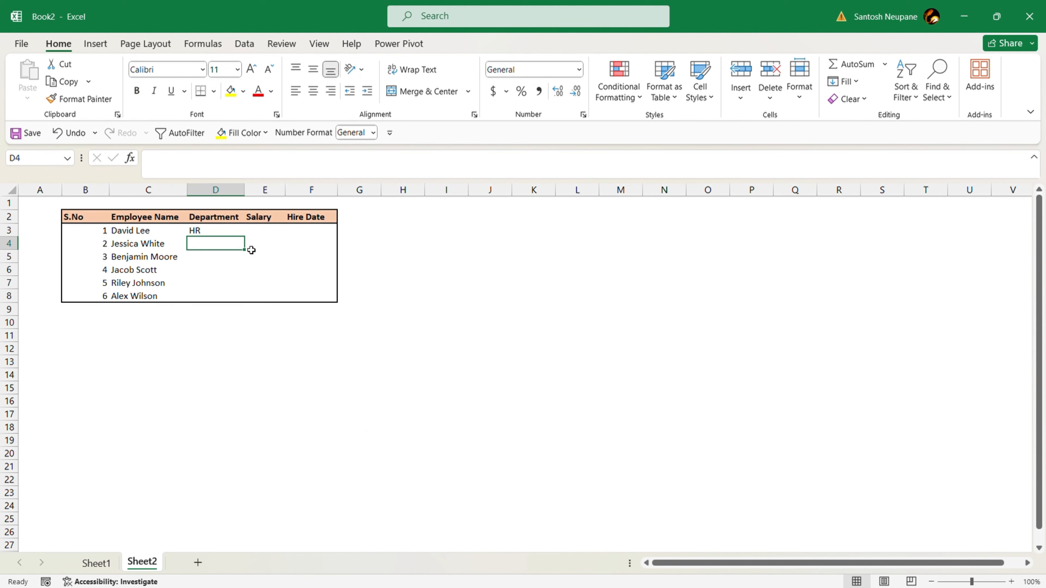
key(Up)
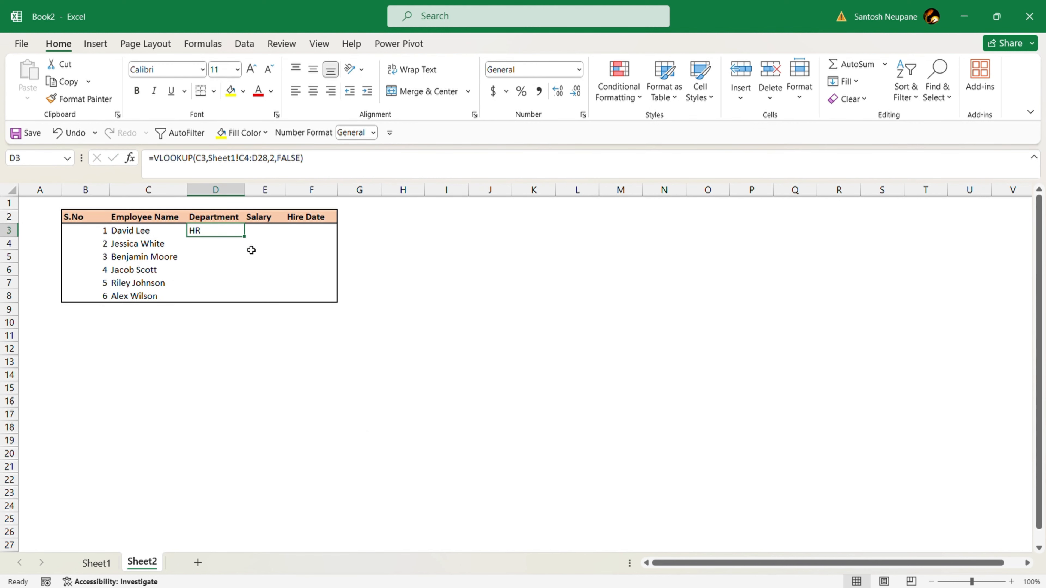
key(Down)
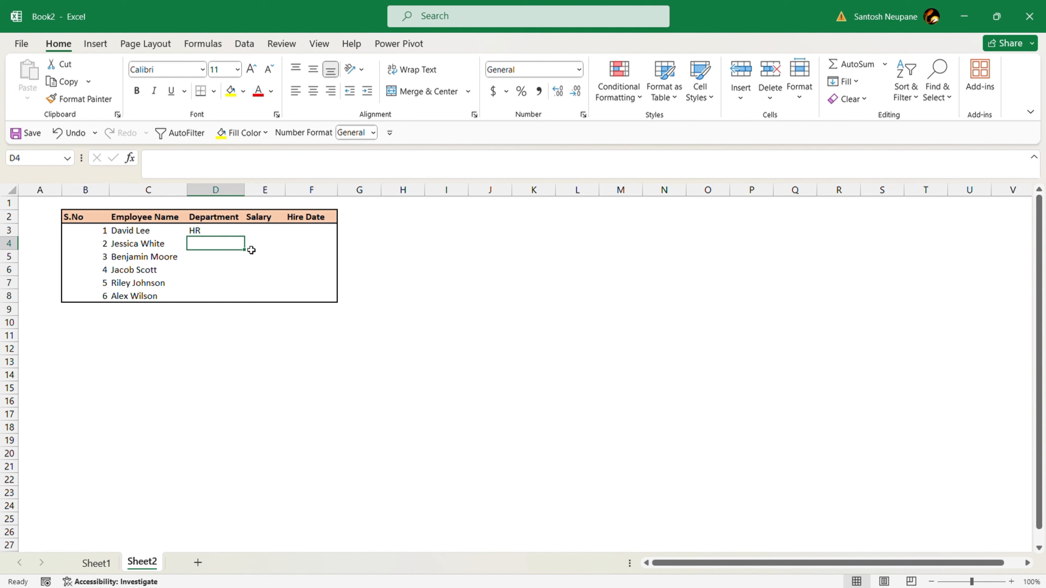
Step: Start a new VLOOKUP formula in D3 with C3 as lookup value and Sheet1!C4:D28 as table array
key(Up)
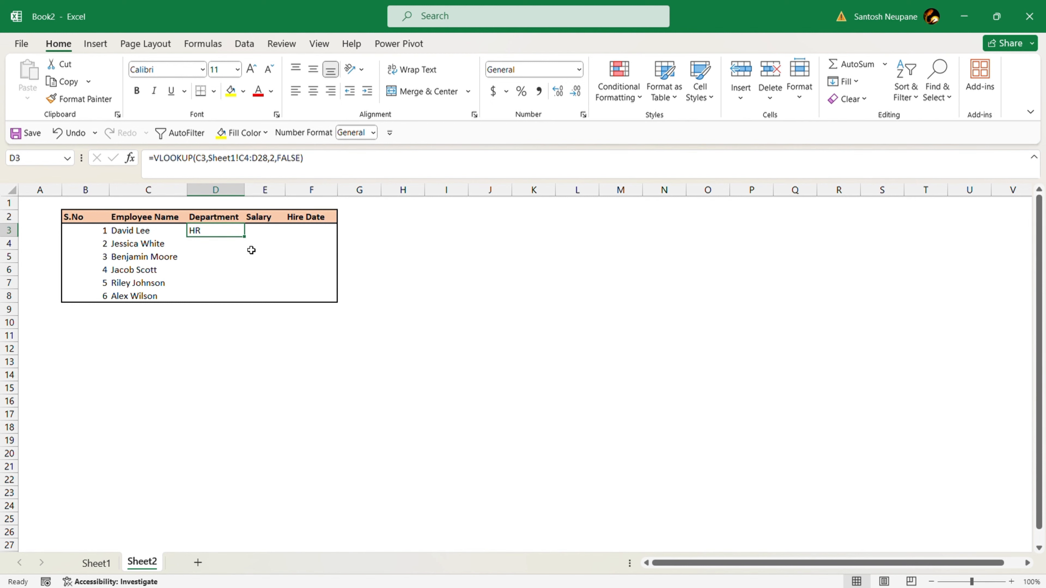
text(=vl)
key(Tab)
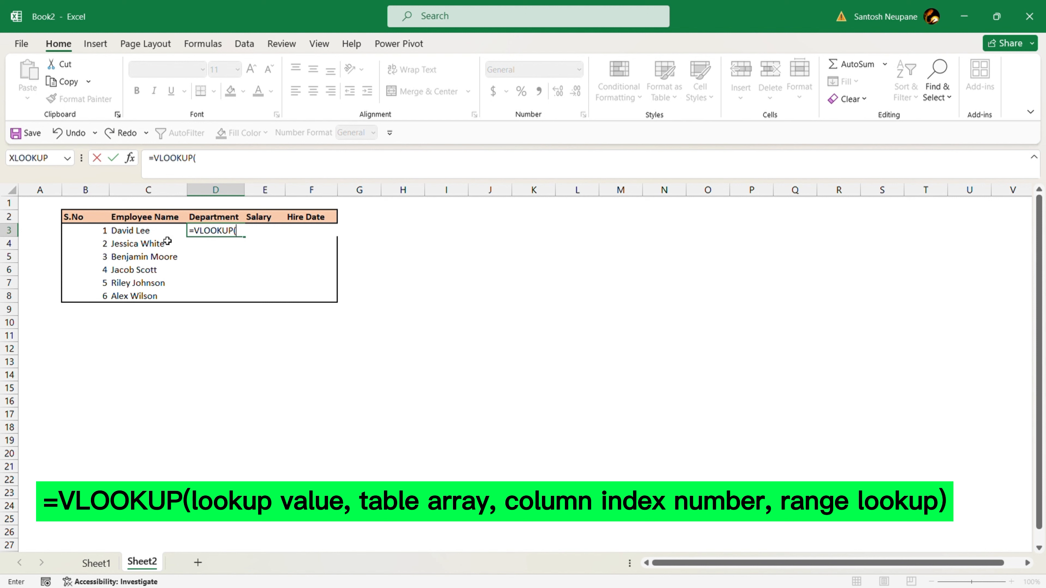
click(156, 233)
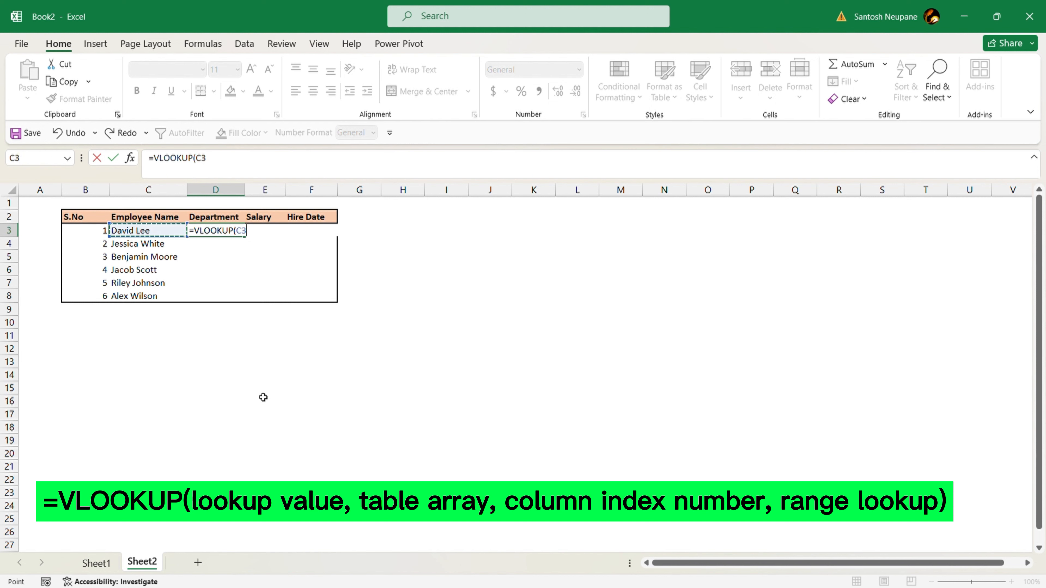
text(,)
click(109, 553)
scroll(134, 301, up, 2)
ctrl+scroll(133, 300, up, 1)
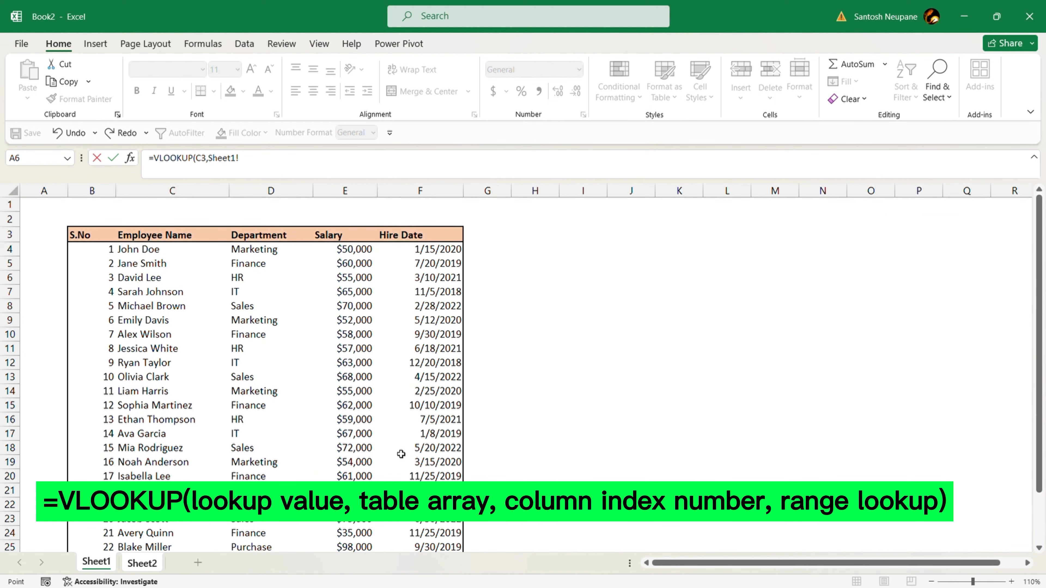
click(150, 255)
drag(149, 255, 271, 516)
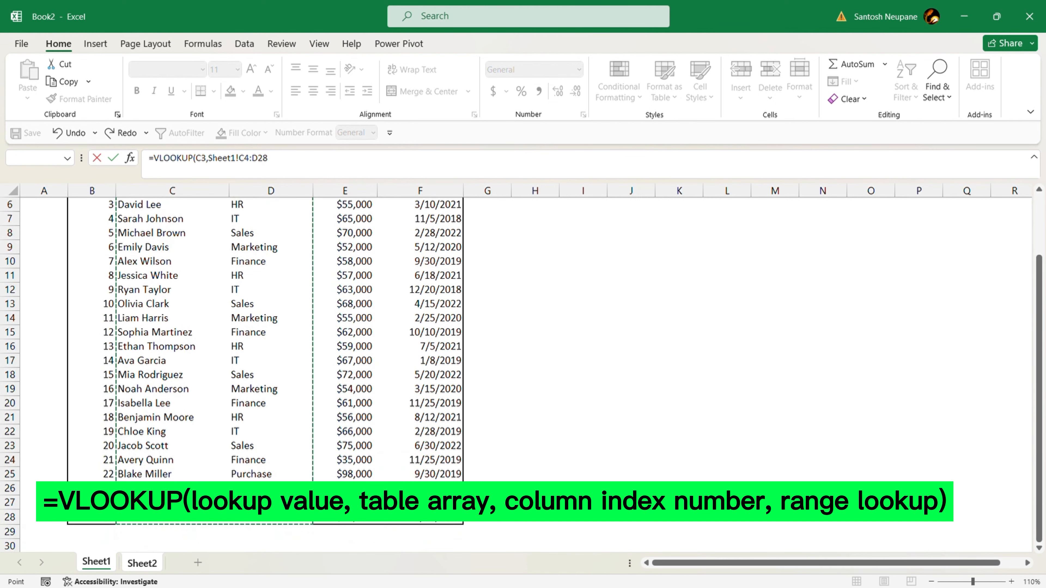
Step: Make the formula's table range absolute as $C$4:$D$28 and continue to its next argument
click(284, 168)
key(shift+Left)
key(shift+Left)
key(shift+Left)
key(shift+Left)
key(shift+Left)
key(shift+Left)
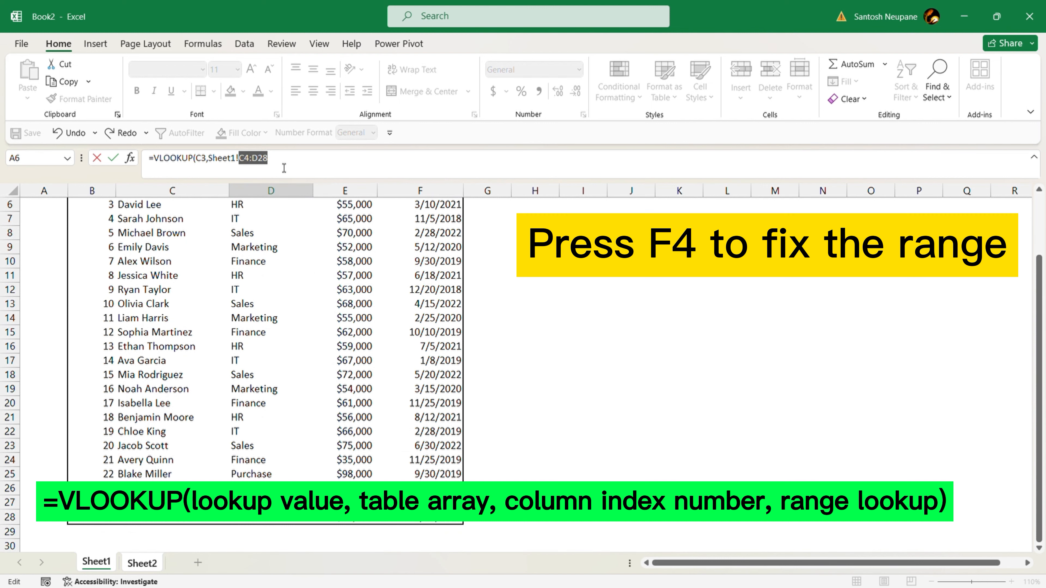
key(F4)
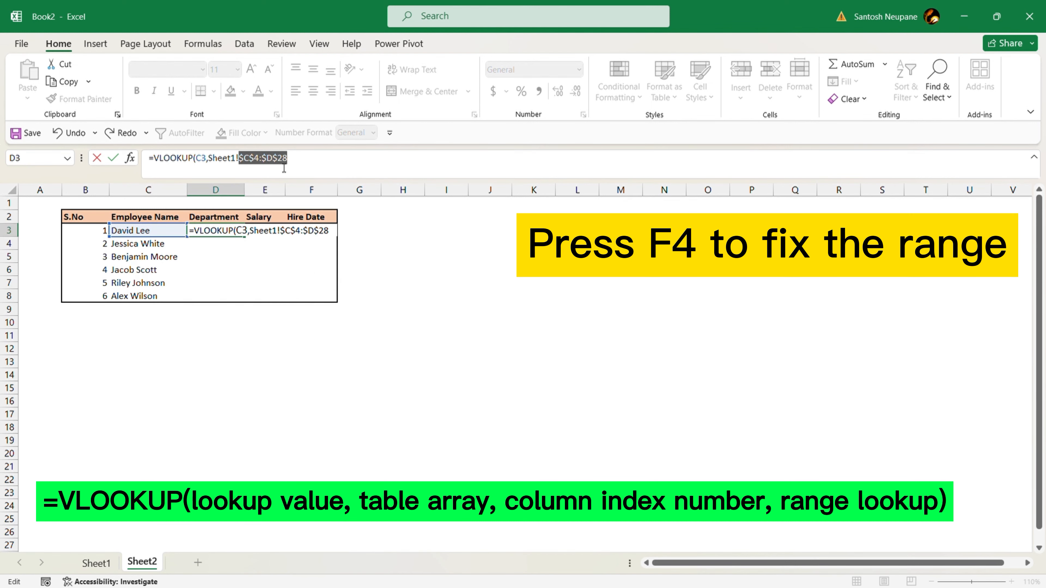
click(328, 166)
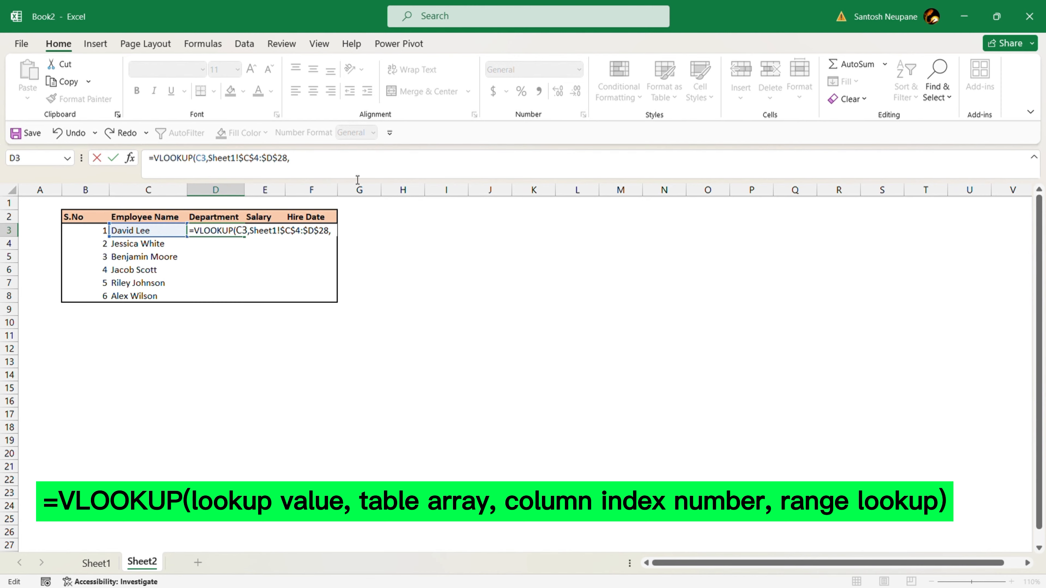
click(96, 563)
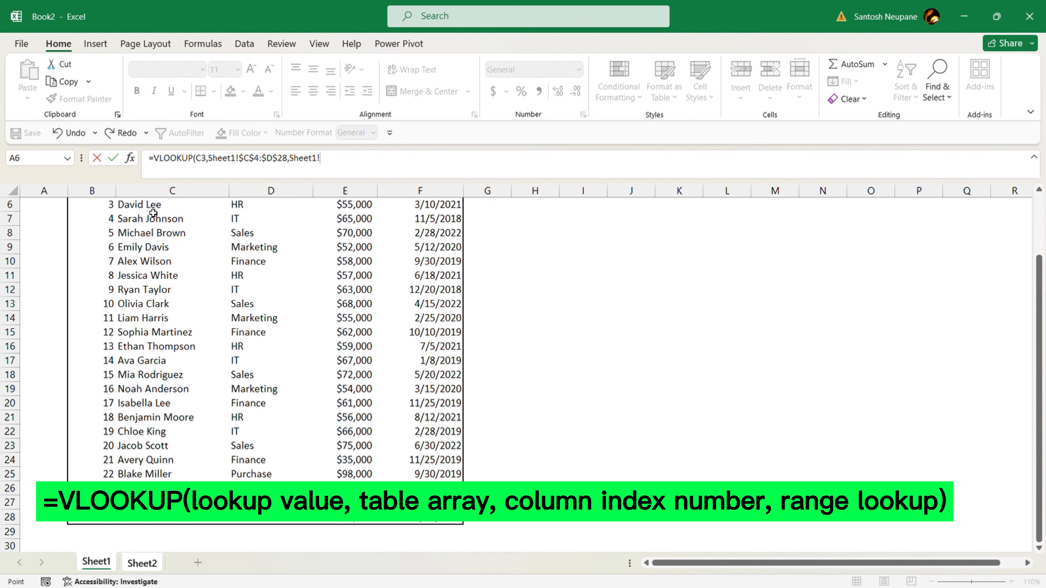
scroll(153, 354, up, 2)
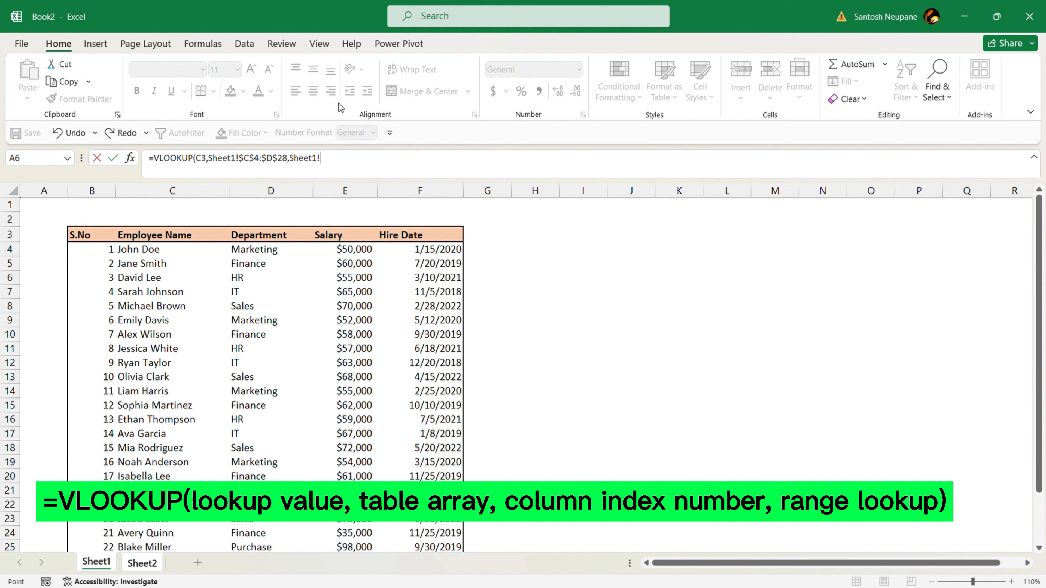
key(BackSpace)
key(BackSpace)
key(BackSpace)
key(BackSpace)
key(BackSpace)
key(BackSpace)
key(BackSpace)
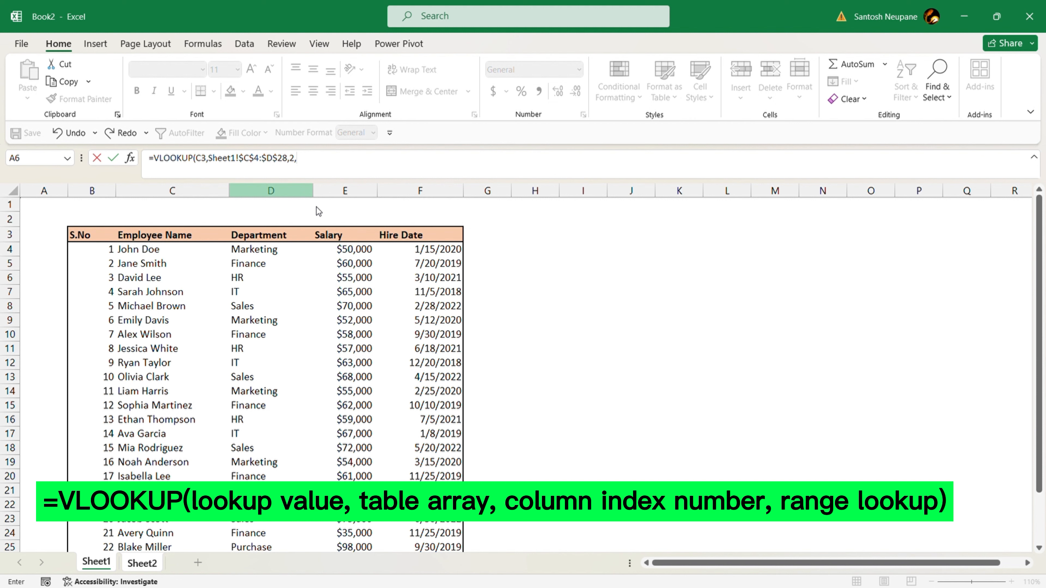
Step: Complete the Department formula in D3 with column index 2 and FALSE for an exact match
text(2,FALSE))
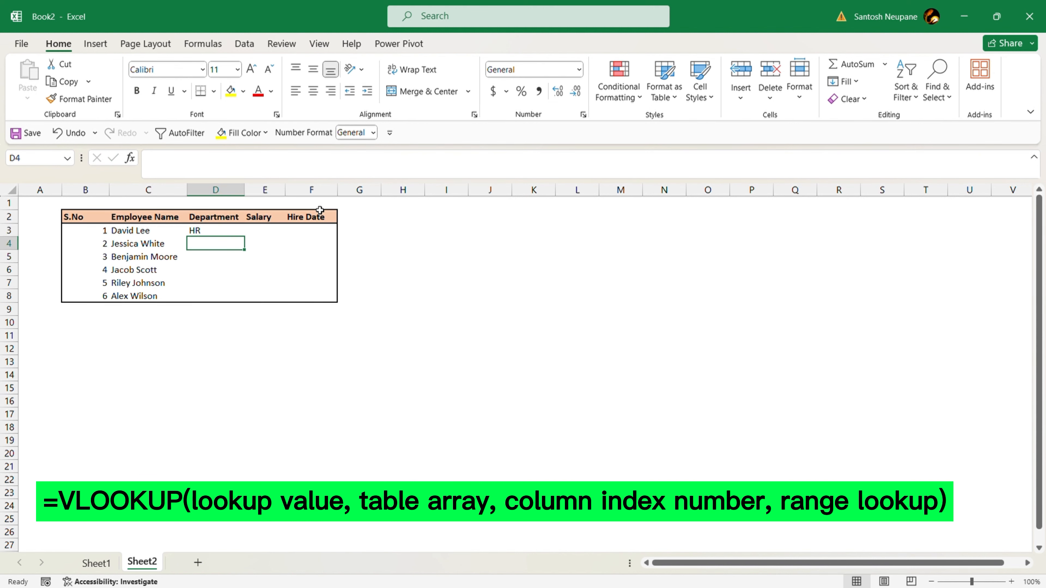
key(Up)
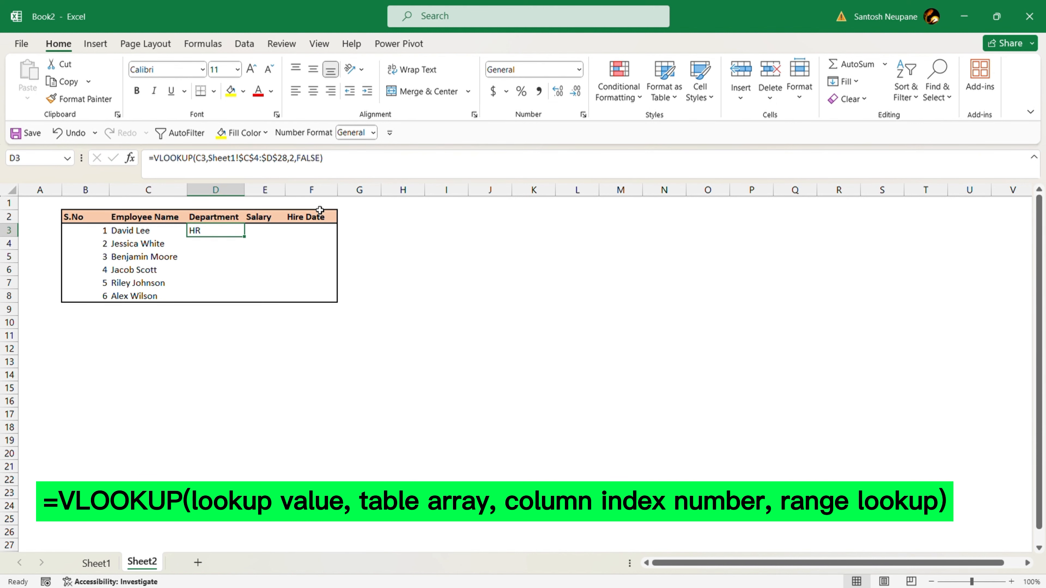
key(Right)
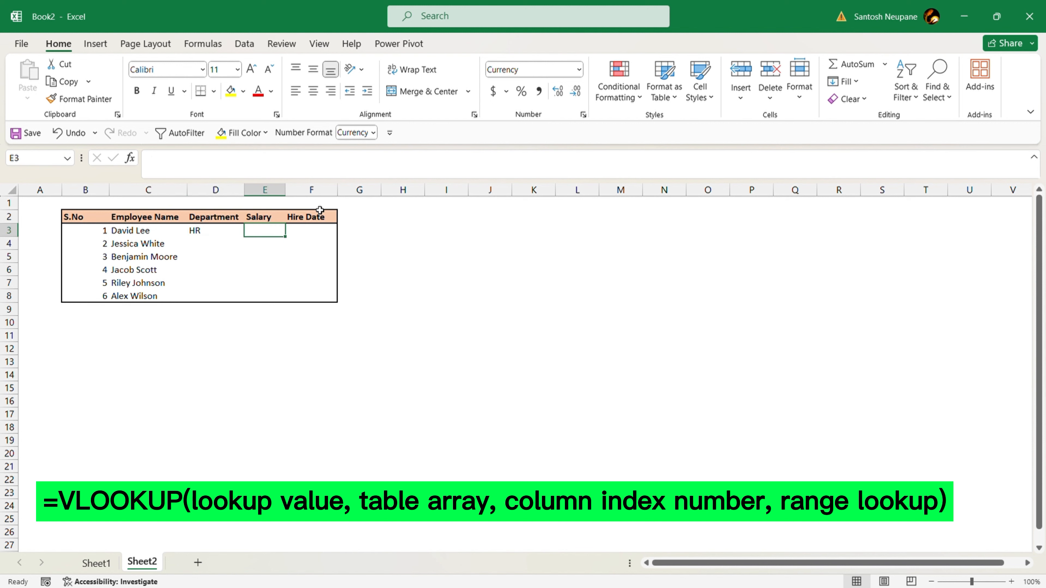
key(Left)
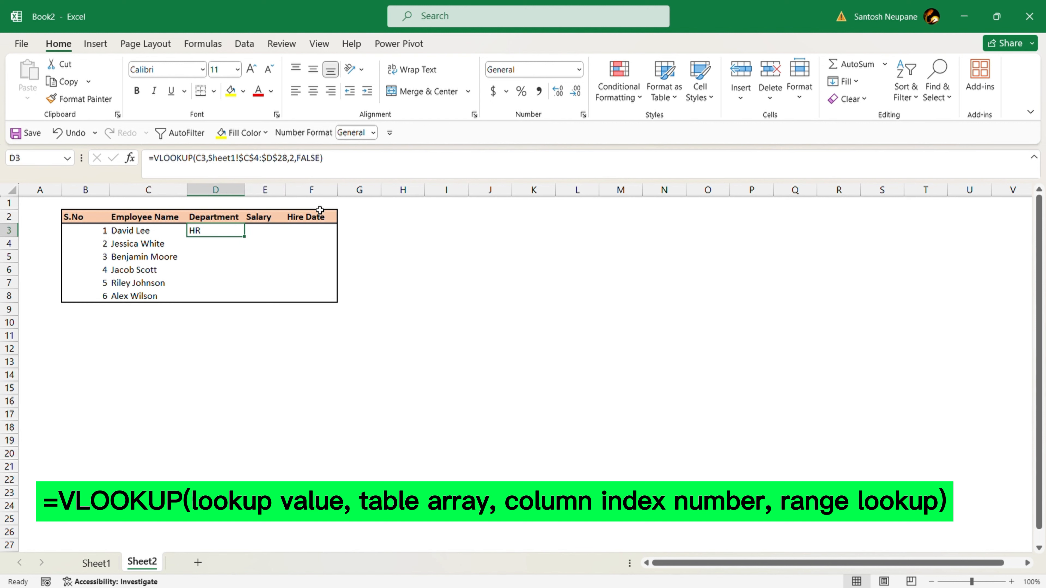
Step: Start a VLOOKUP formula in Salary cell E3 with lookup value C3 and table array Sheet1!C4:F28
key(Right)
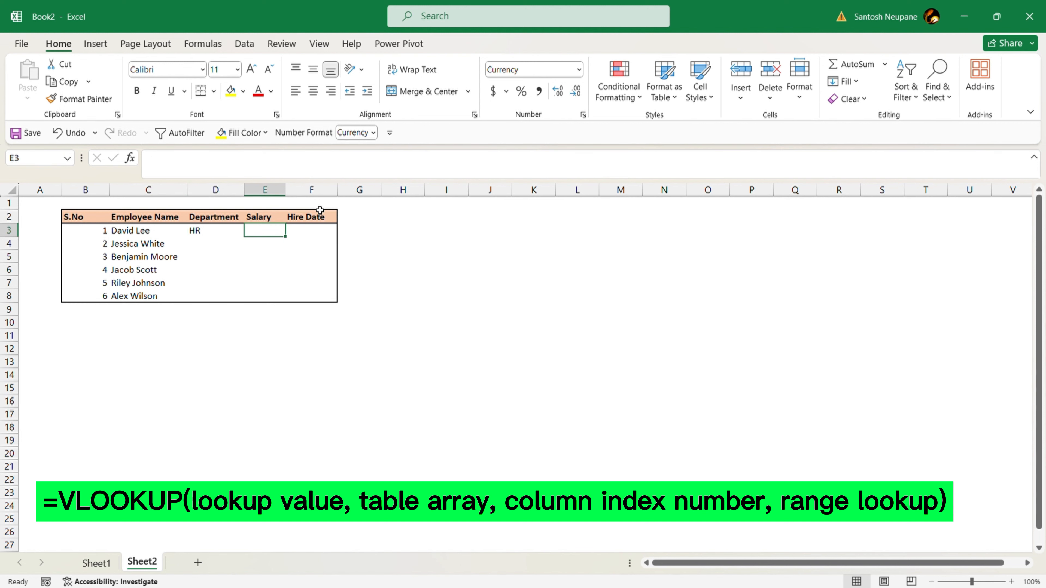
text(=vl)
key(Tab)
key(Left)
key(Left)
text(,)
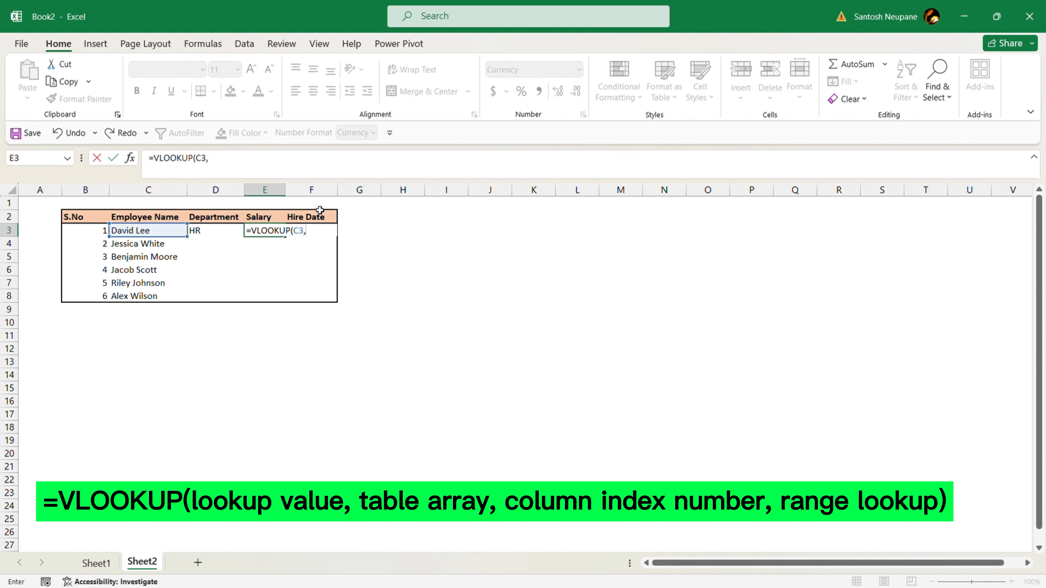
click(96, 563)
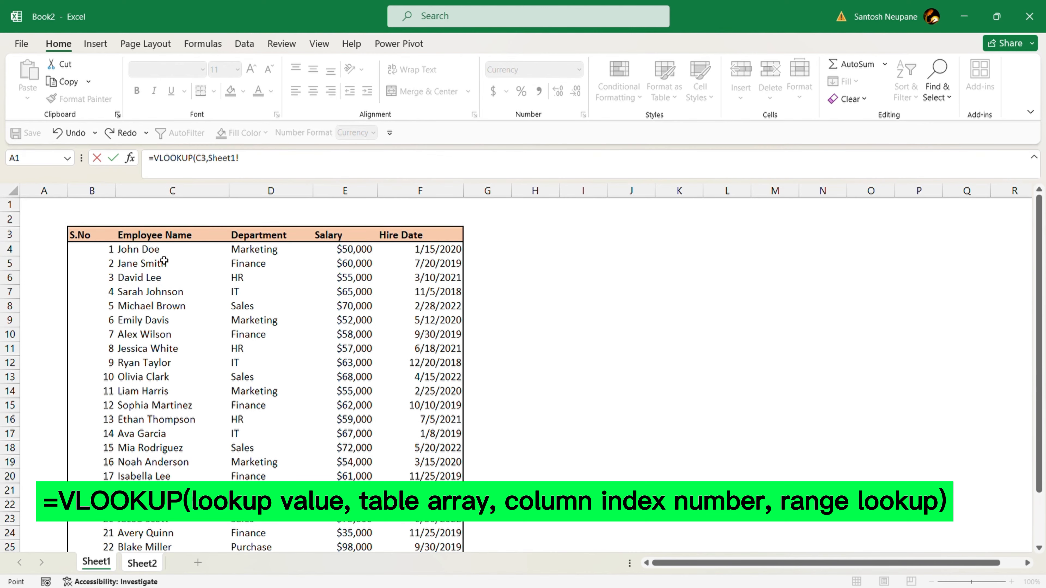
drag(162, 252, 426, 521)
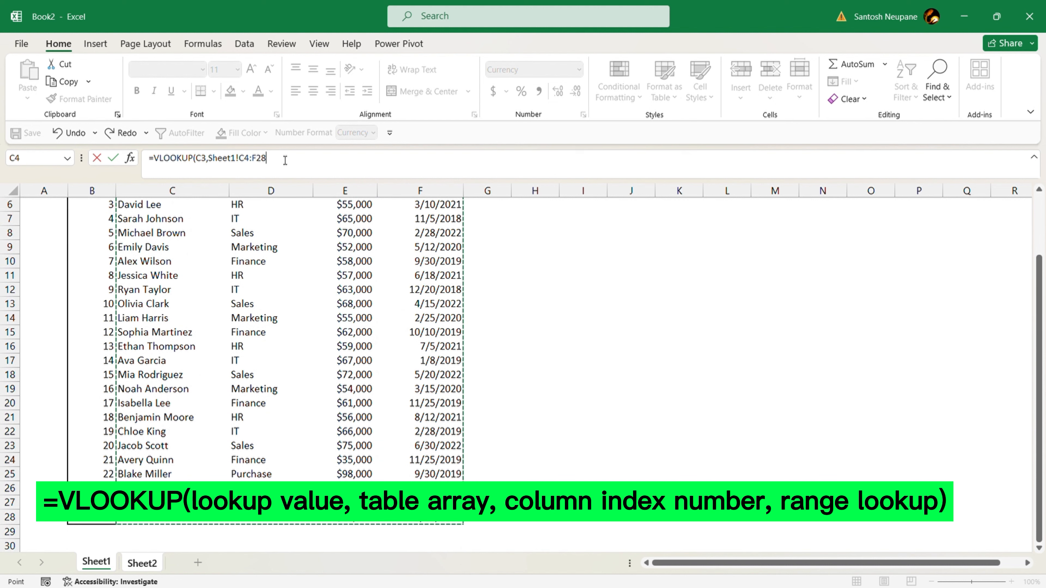
Step: Make the Salary formula's range absolute as $C$4:$F$28 and complete it with column index 3 and FALSE
drag(266, 157, 218, 164)
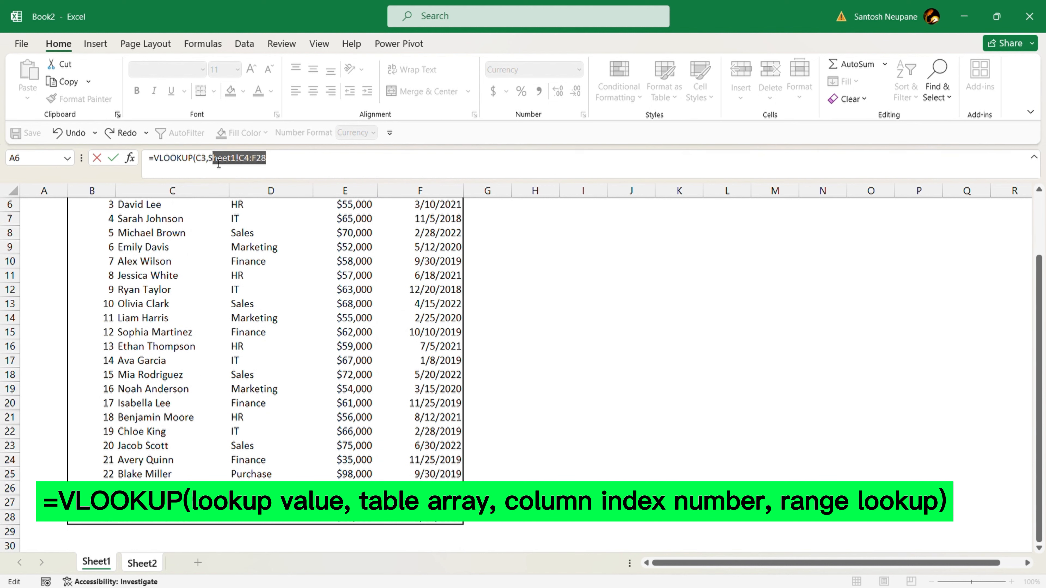
key(F4)
click(322, 159)
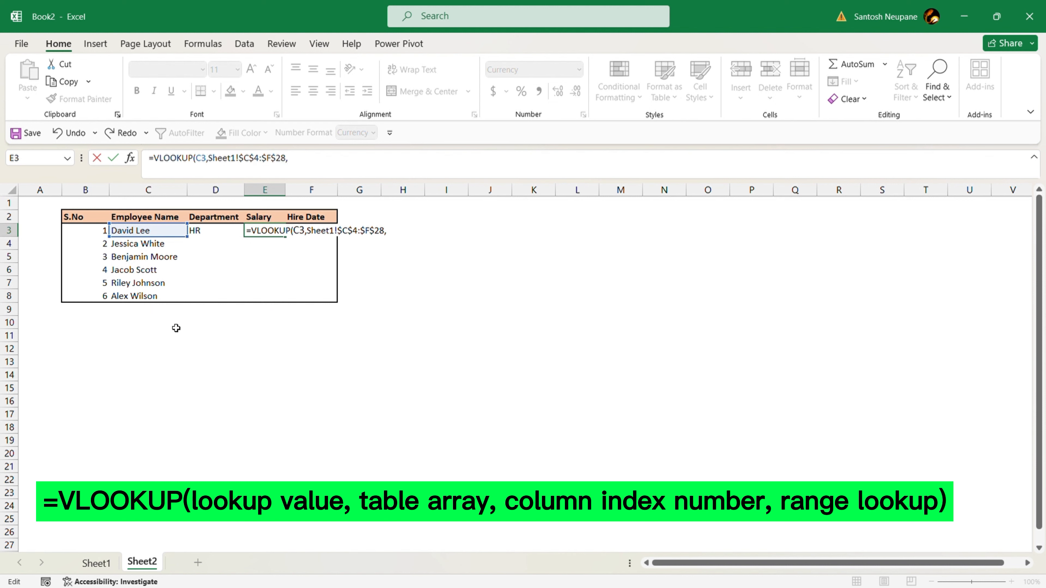
text(,3,FALSE))
key(Return)
key(Up)
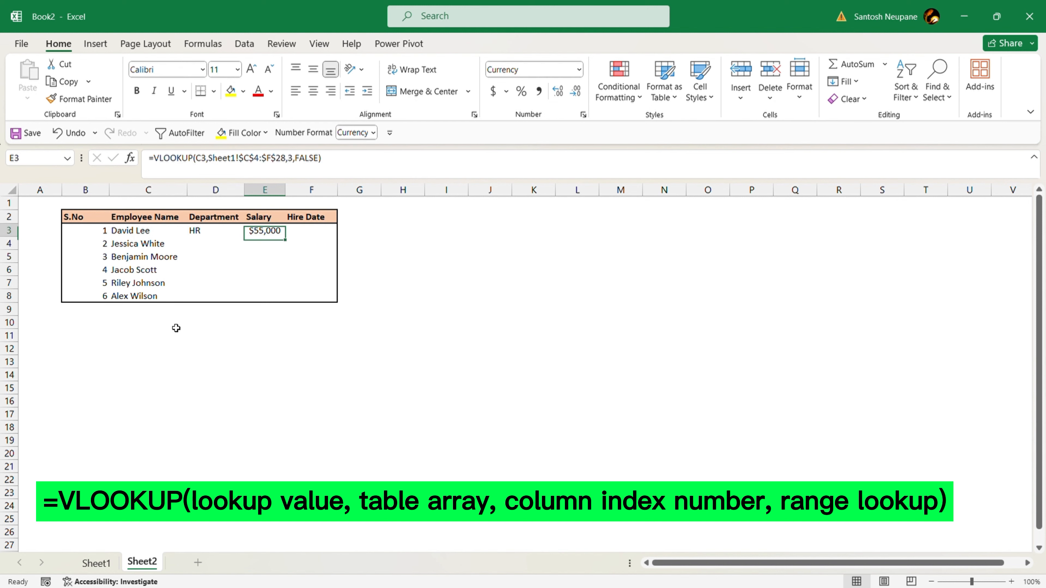
key(Right)
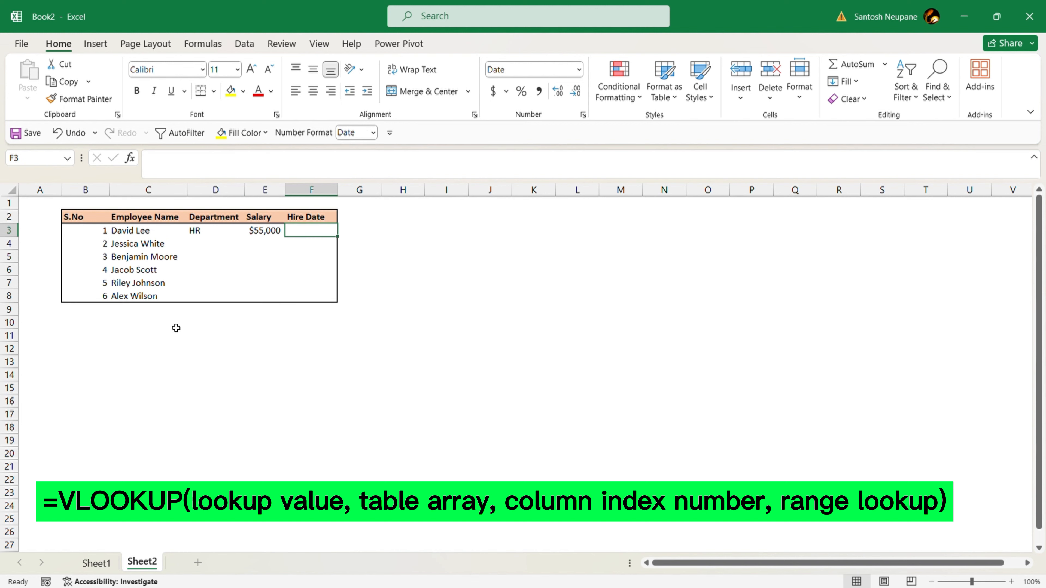
text(=VLOOKUP()
key(Left)
key(Left)
key(Left)
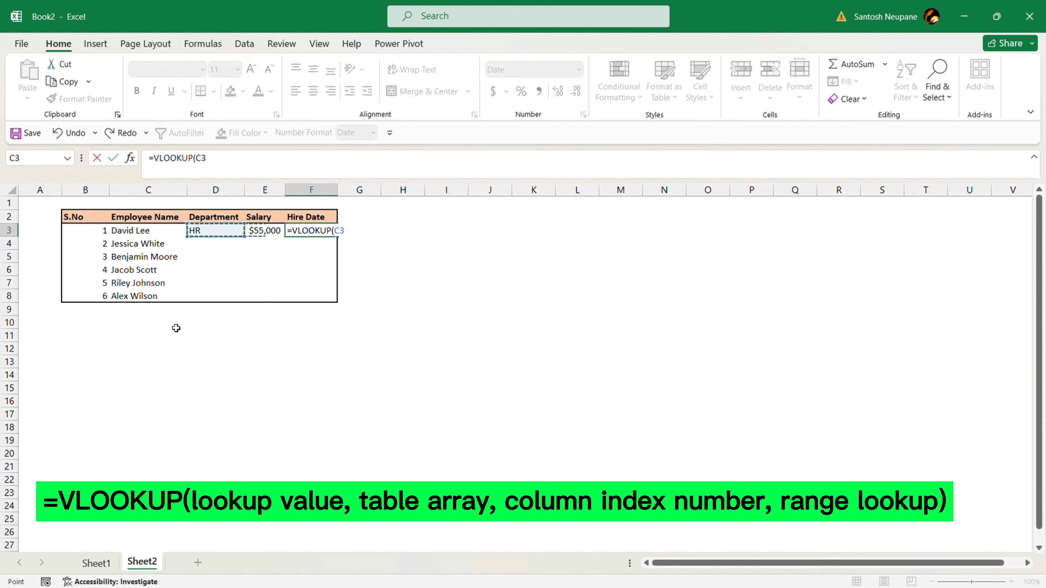
text(,)
key(ctrl+Page_Up)
scroll(176, 327, up, 2)
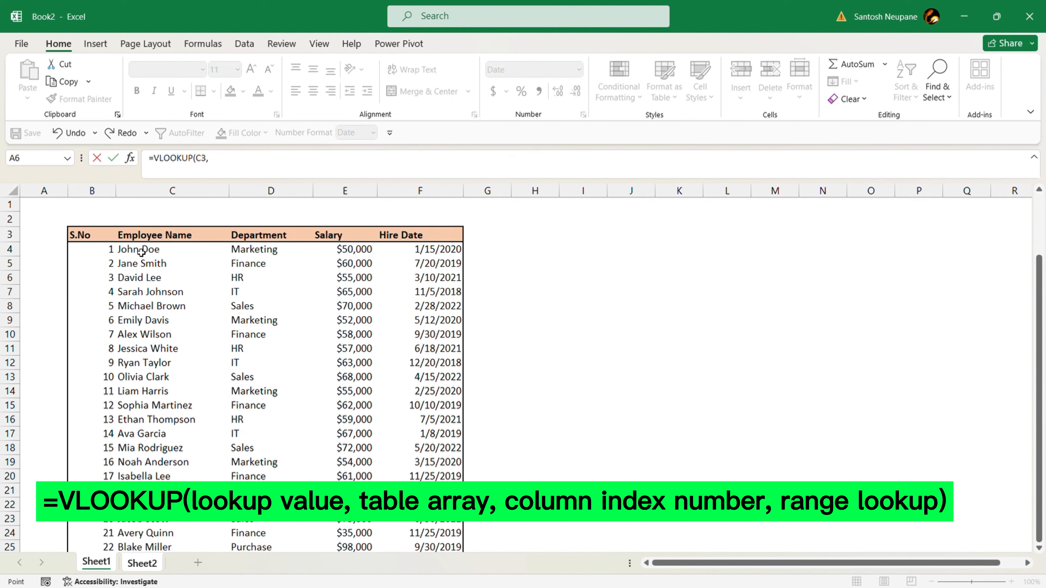
drag(150, 249, 438, 530)
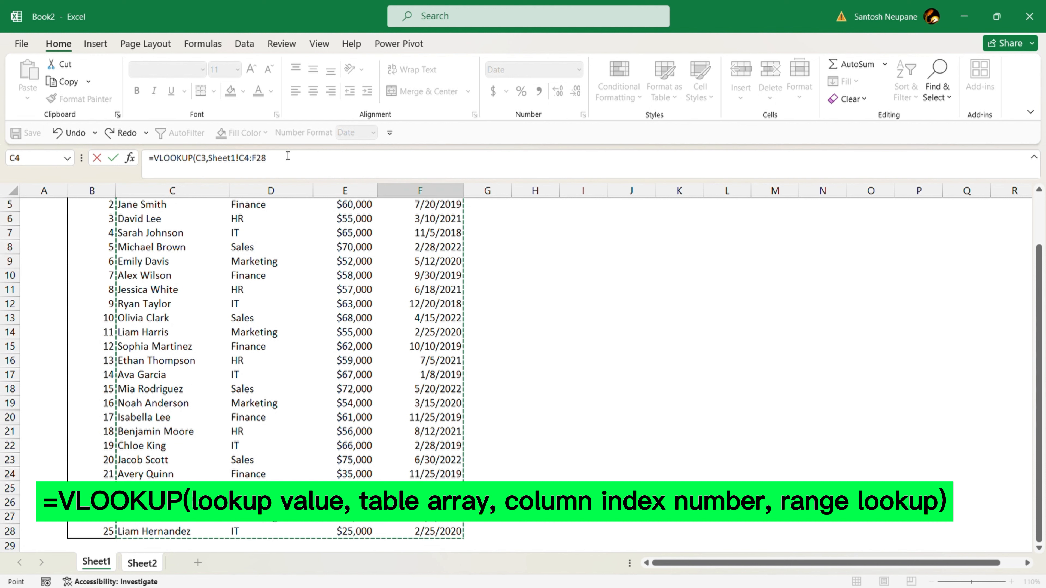
drag(285, 158, 224, 161)
key(F4)
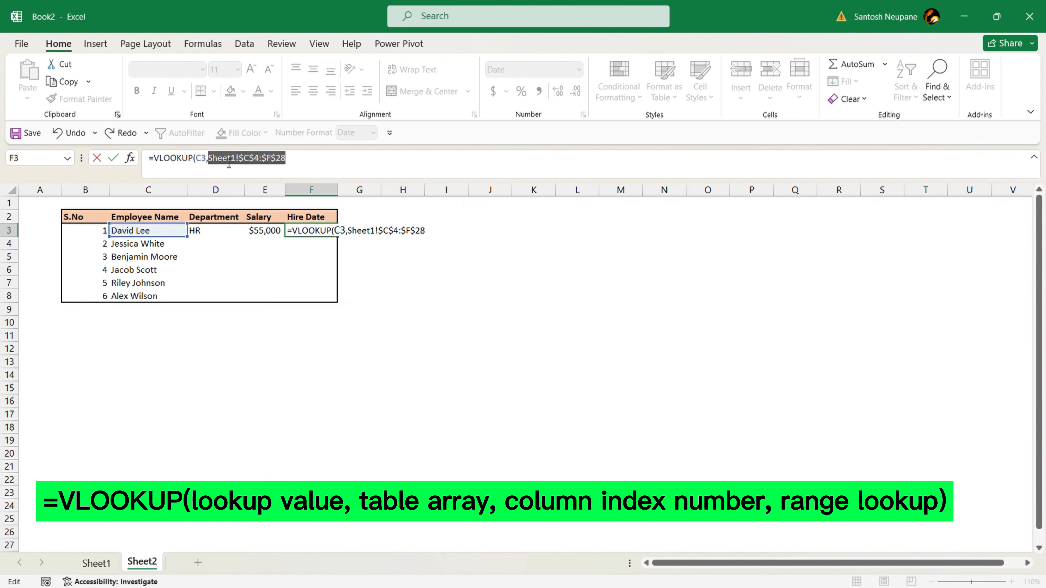
text(,)
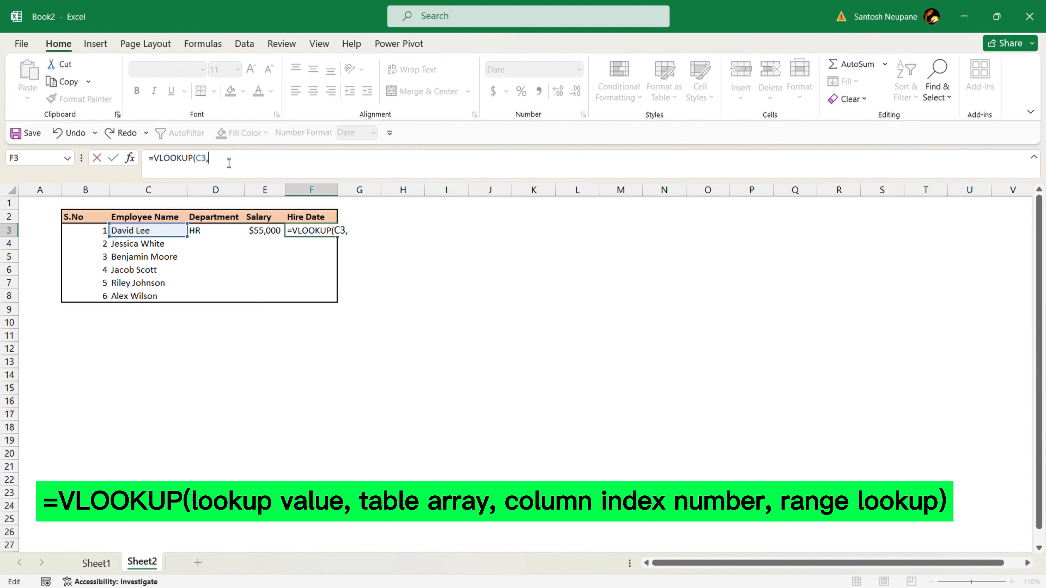
key(Escape)
Step: Start a VLOOKUP formula in Hire Date cell F3 with lookup value C3 and table array Sheet1!C4:F28
text(=VLOOKUP()
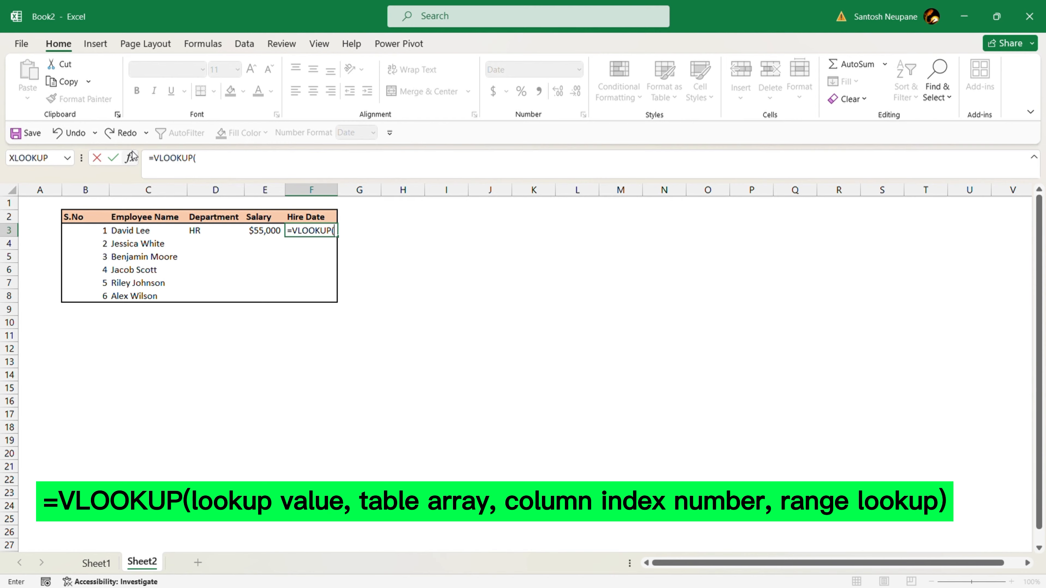
click(136, 233)
text(,)
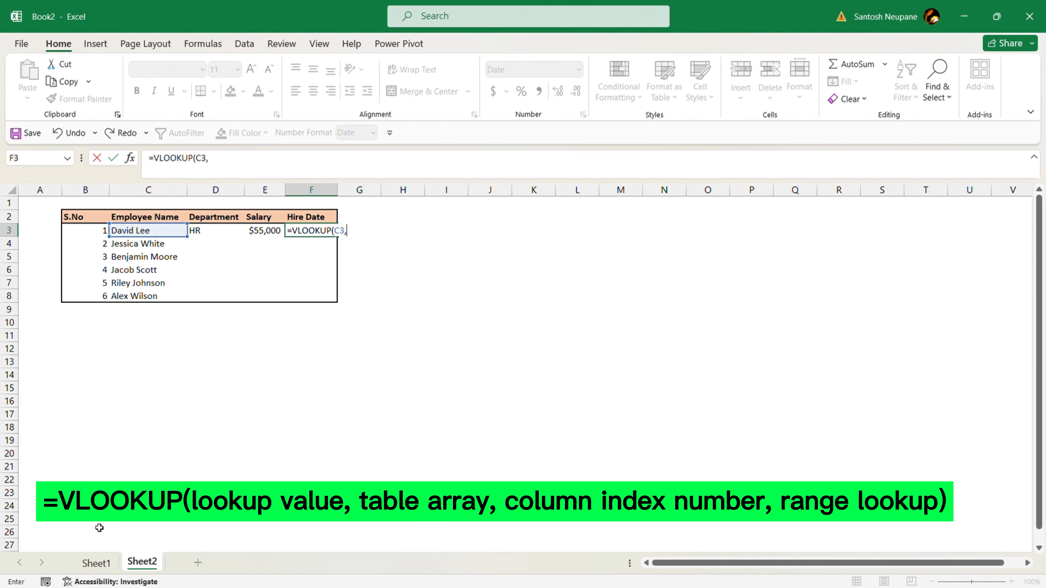
click(96, 562)
scroll(109, 252, up, 2)
click(170, 255)
drag(170, 255, 443, 534)
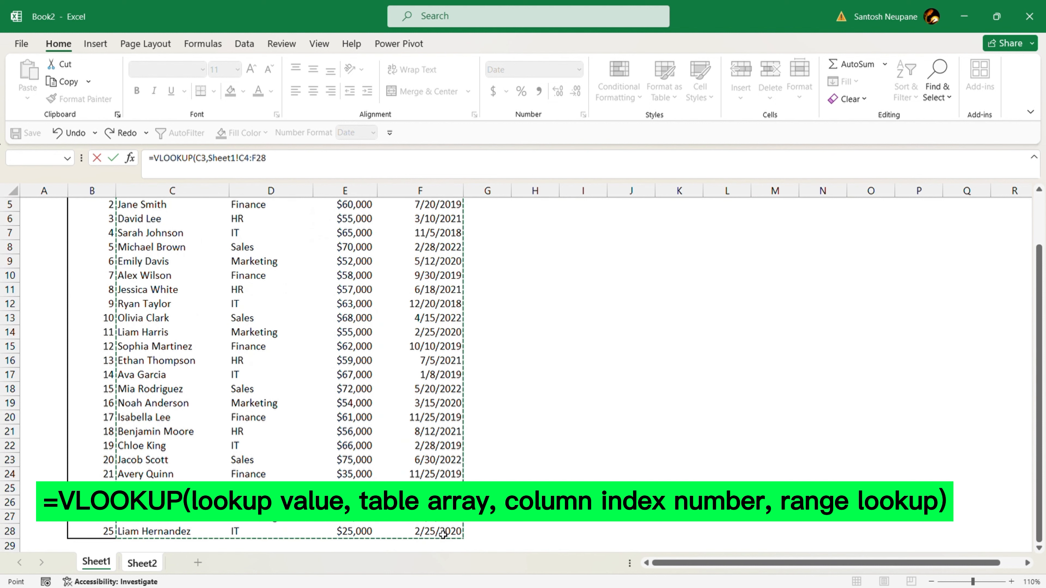
Step: Make the Hire Date formula's range absolute as $C$4:$F$28 and complete it with column index 4 and FALSE
key(F4)
text(,)
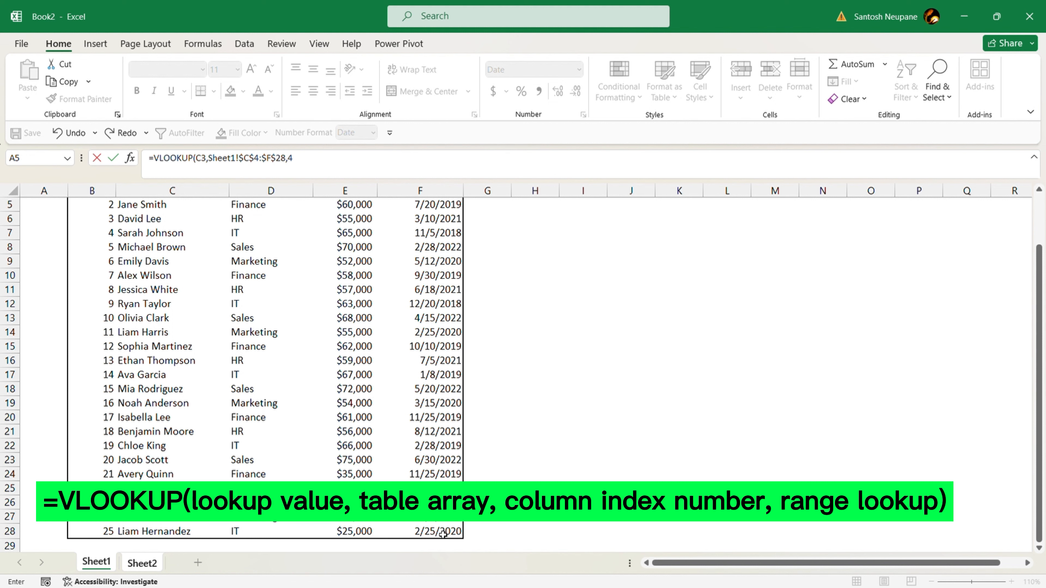
text(4,FALSE)
key(Return)
Step: Copy the Department, Salary and Hire Date formulas in D3:F3 of Sheet2
key(Up)
key(Left)
key(Left)
key(shift+Right)
key(shift+Right)
key(ctrl+c)
Step: Paste the copied formulas into D3:F8 to fill the columns for all six employees
key(shift+Left)
key(shift+Left)
key(shift+Right)
key(shift+Down)
key(shift+Down)
key(shift+Down)
key(shift+Down)
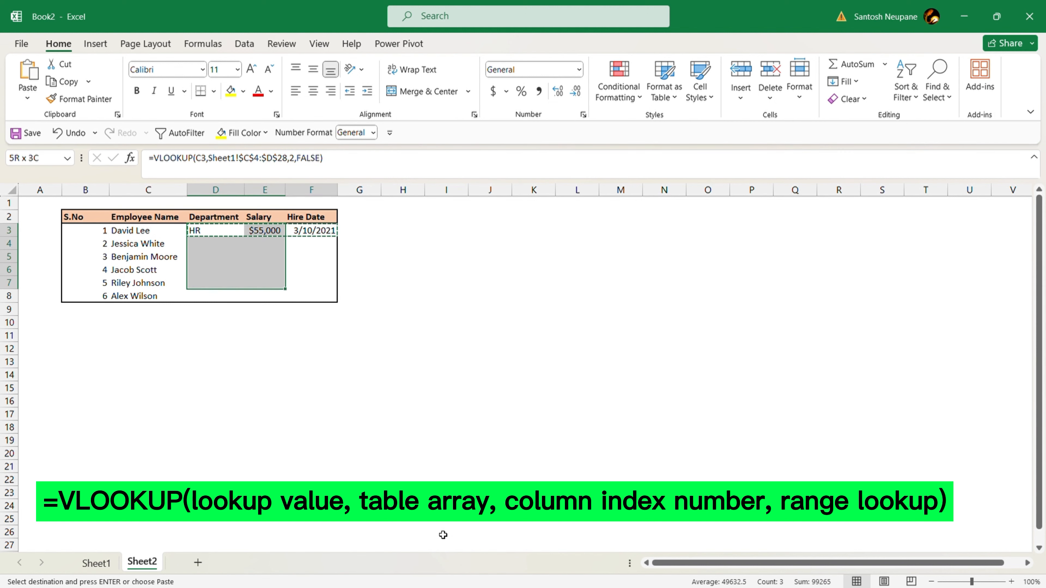
key(shift+Down)
key(Return)
Step: Examine the pasted Department formulas row by row and the lookup results across the employee table
key(Down)
key(Down)
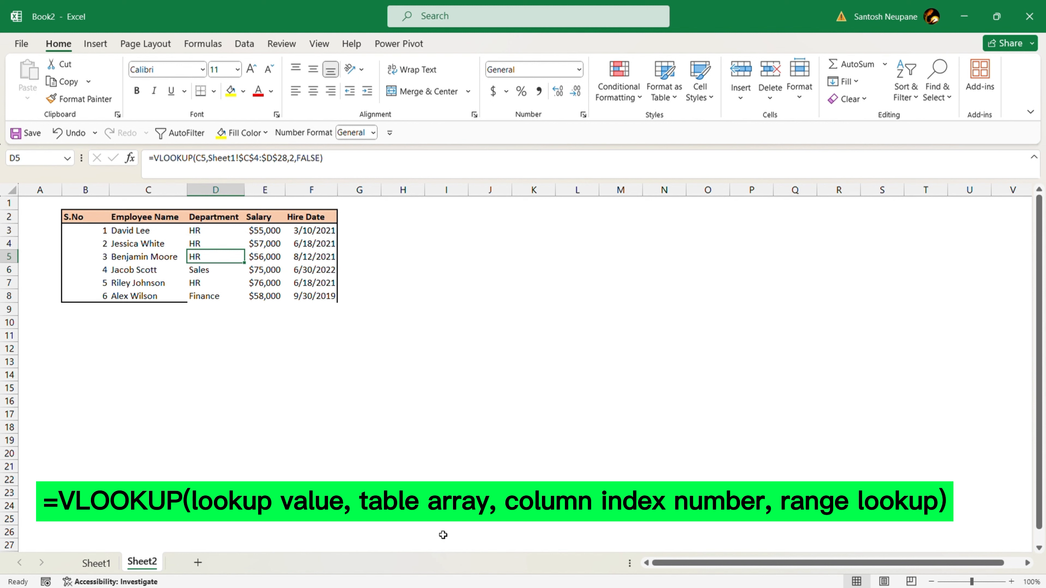
key(Down)
key(Down)
key(Down)
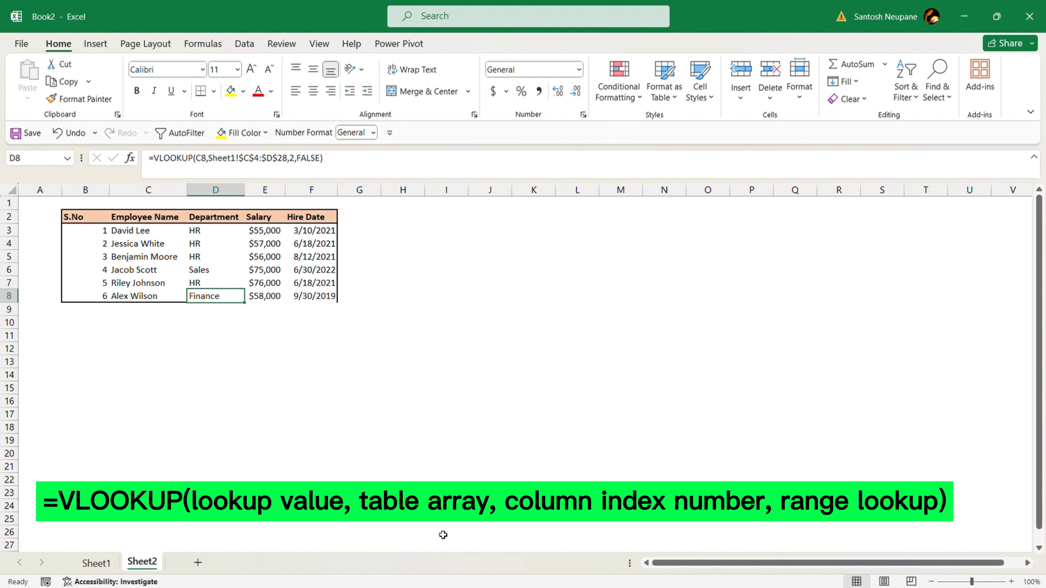
drag(195, 231, 317, 297)
click(237, 390)
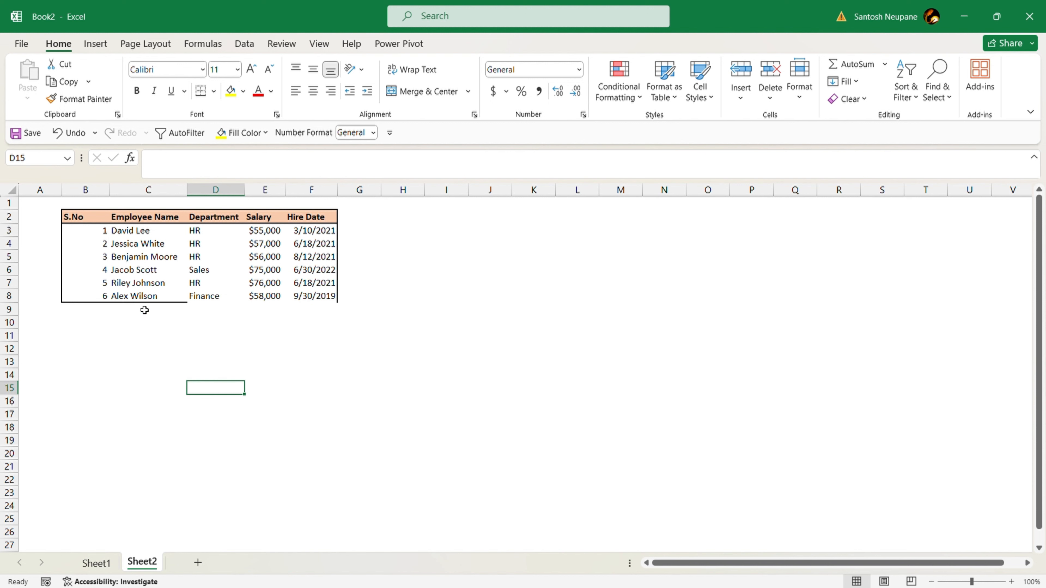
drag(143, 230, 221, 289)
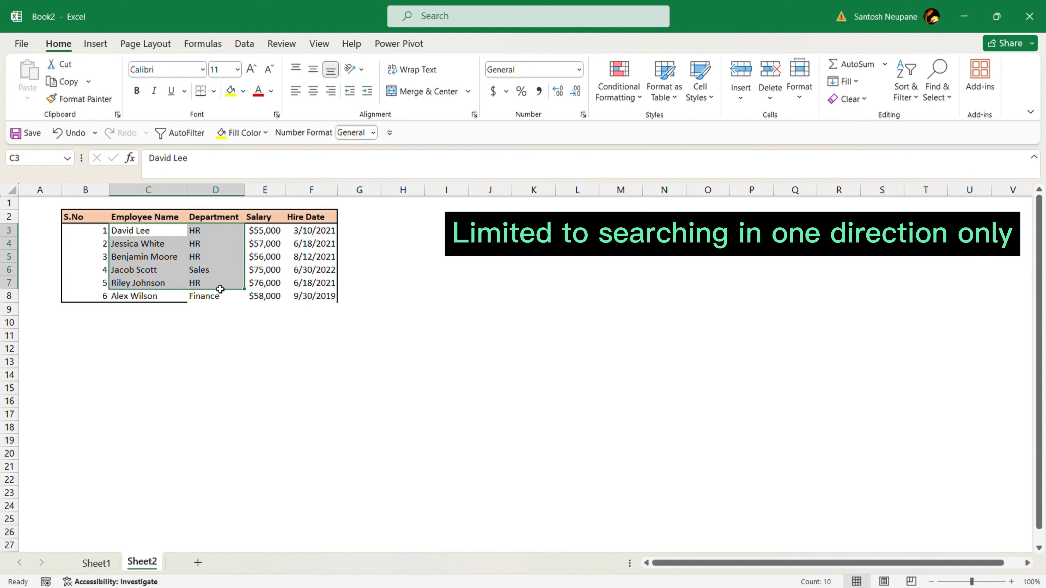
click(213, 325)
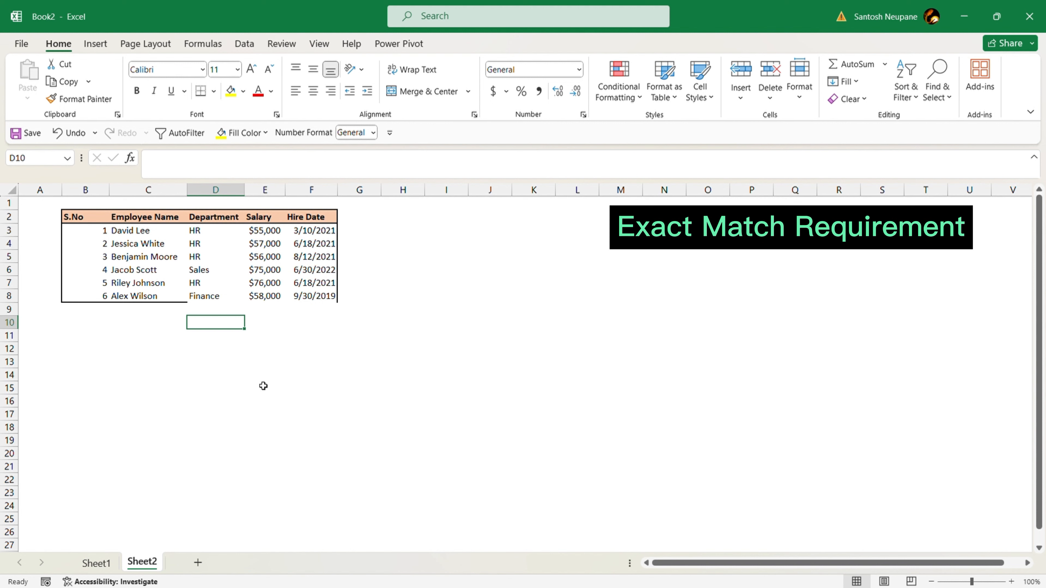
Step: Misspell the employee name in C3 by adding an extra "e" at its end to test the exact match
key(Up)
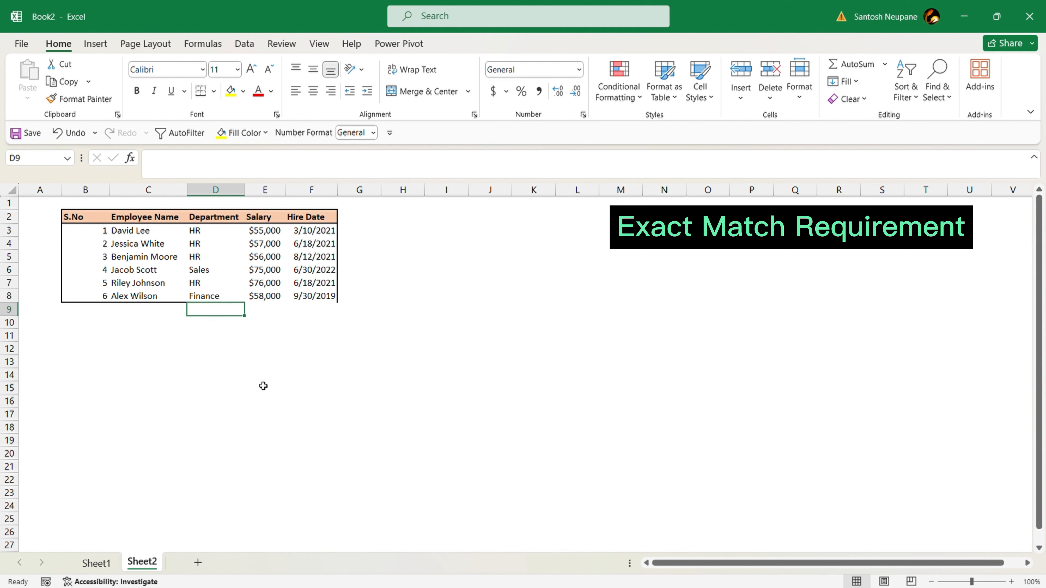
key(Left)
key(Up)
key(Up)
key(Up)
key(Up)
key(Up)
key(Up)
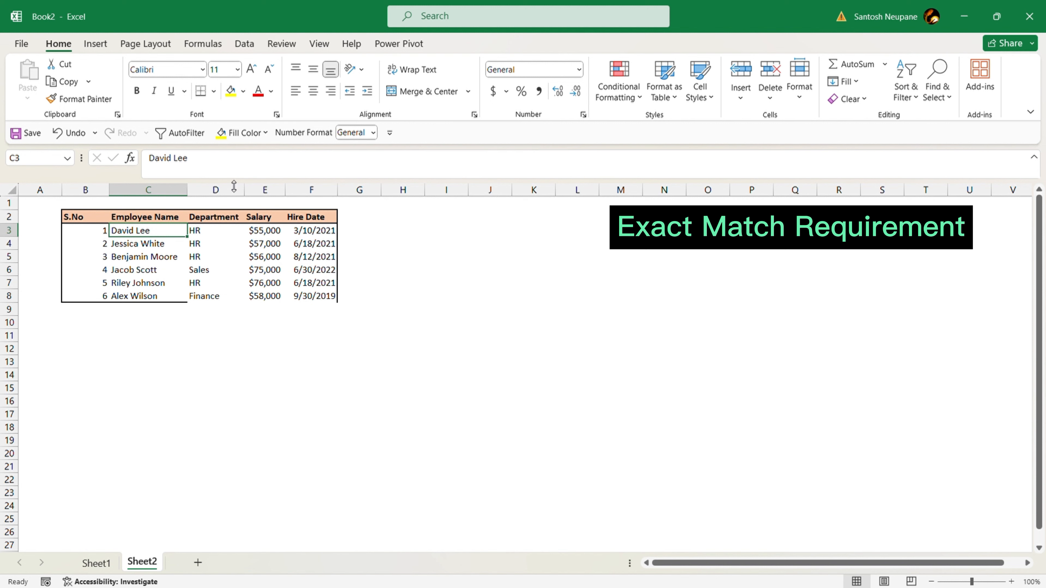
click(222, 162)
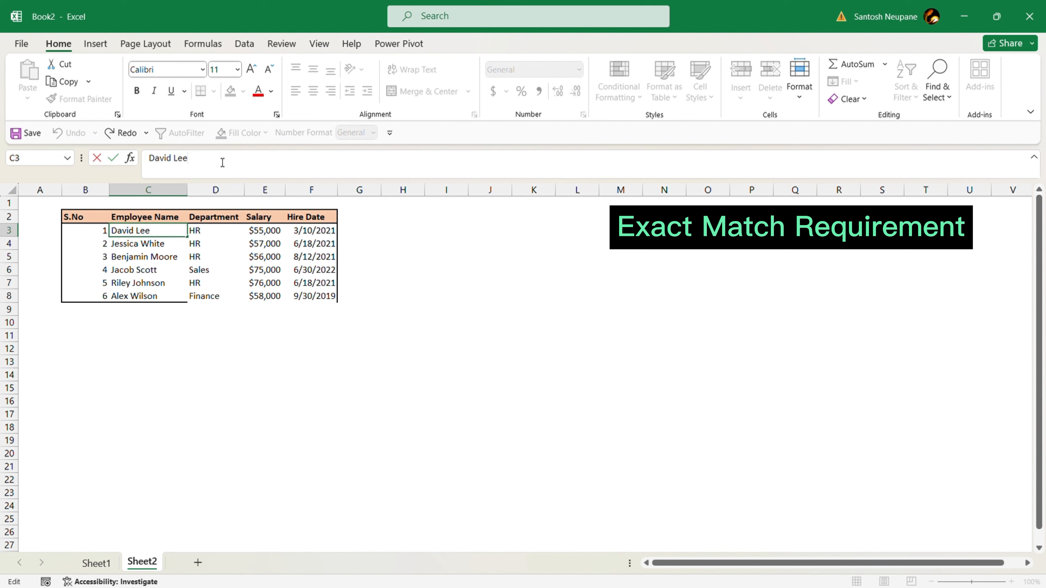
text(e)
key(ctrl+Return)
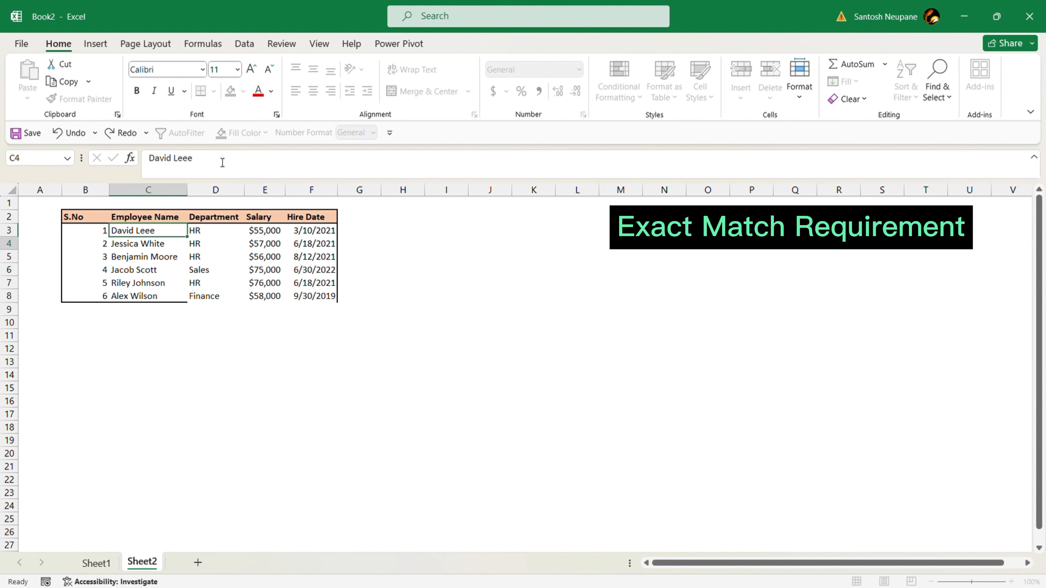
key(Return)
Step: Remove the extra "e" from the end of the employee name in C3
key(Up)
click(222, 162)
key(BackSpace)
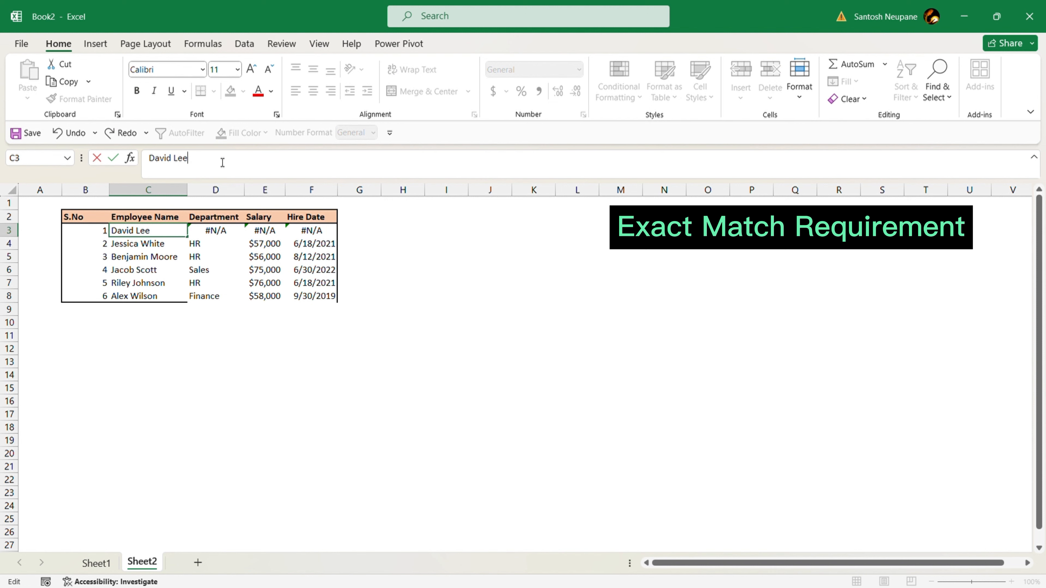
key(Return)
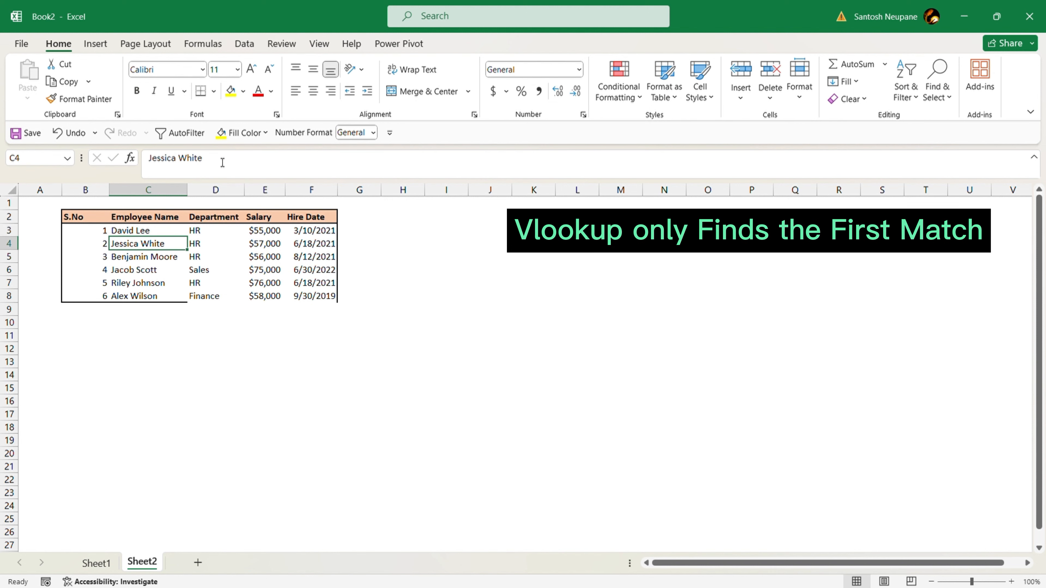